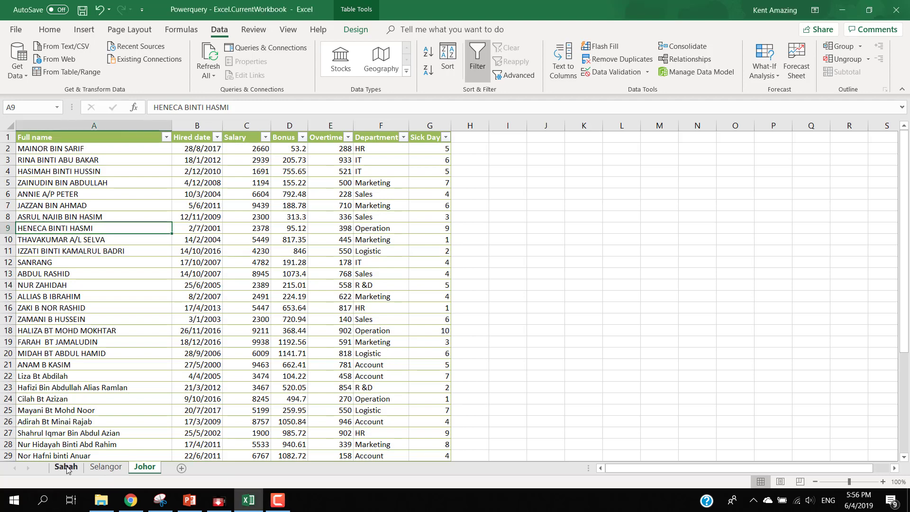
# Look through the employee tables on the Selangor, Johor and Sabah sheets.
pyautogui.click(101, 468)
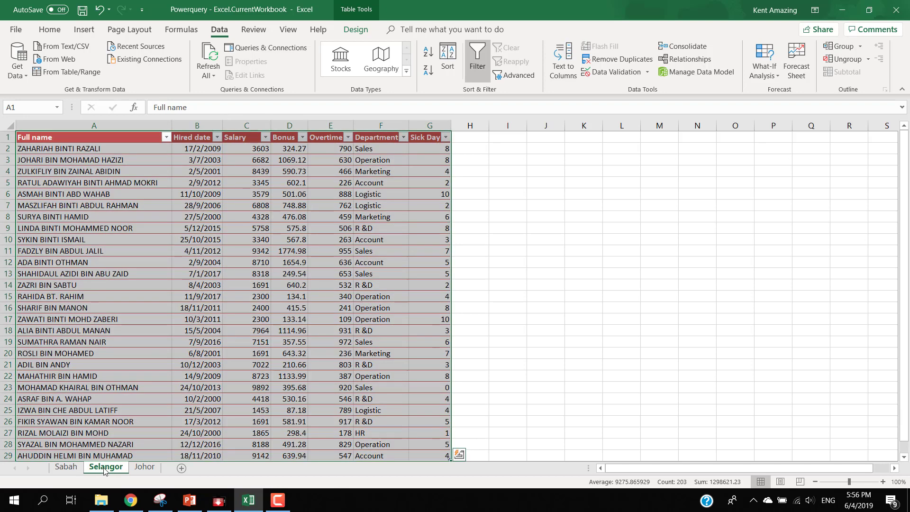
pyautogui.click(143, 468)
pyautogui.click(73, 468)
pyautogui.click(109, 260)
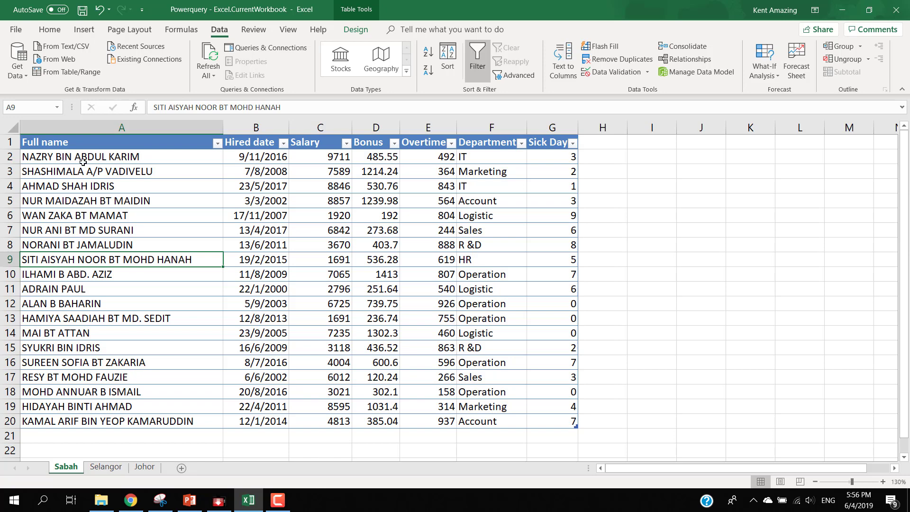
# Copy the whole Sabah table with its header, A1:G20, and paste it into a new worksheet.
pyautogui.moveTo(83, 142); pyautogui.dragTo(562, 415)
pyautogui.hotkey('ctrl', 'c')
pyautogui.click(181, 468)
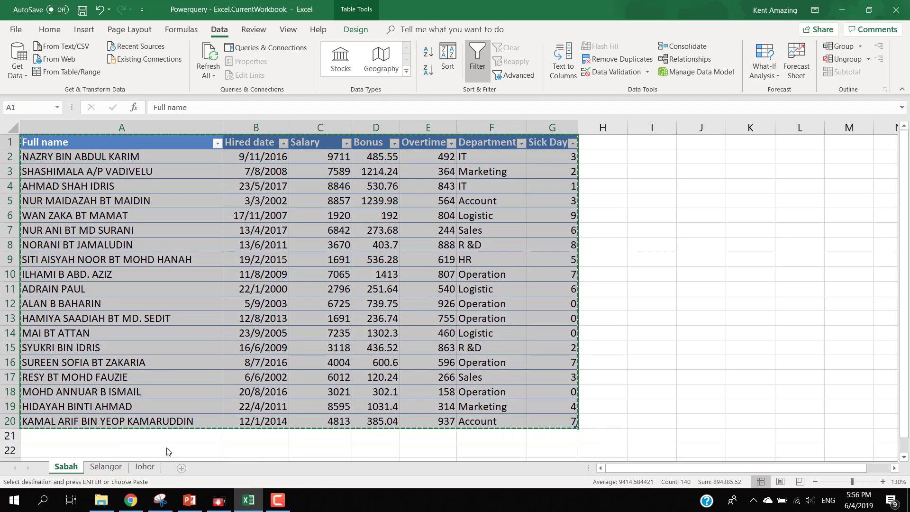
pyautogui.hotkey('ctrl', 'v')
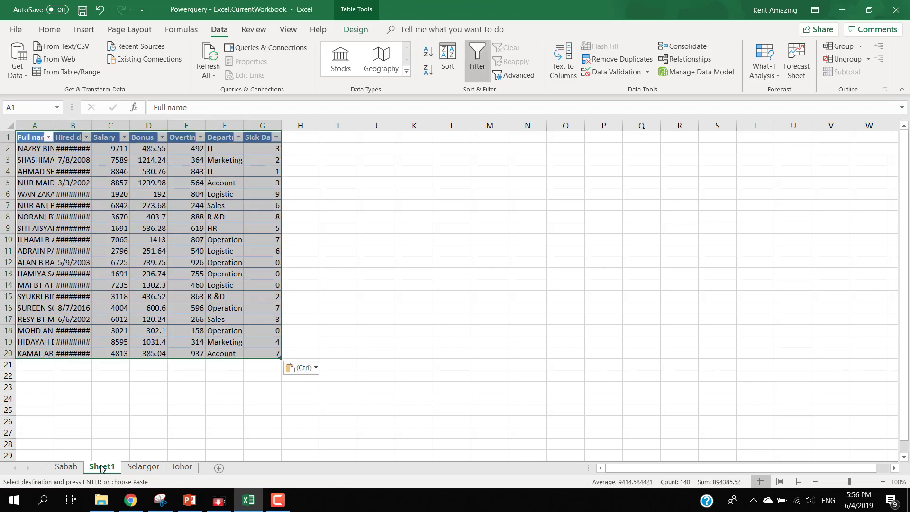
# Copy the whole Selangor table with its header, A1:G29, and paste it below the Sabah data in Sheet1 at A21.
pyautogui.click(142, 470)
pyautogui.click(42, 148)
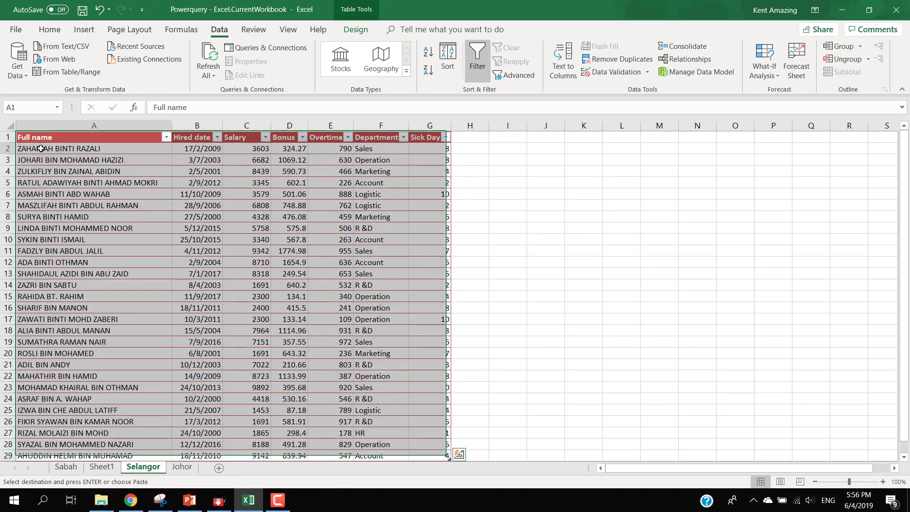
pyautogui.moveTo(43, 138); pyautogui.dragTo(256, 355)
pyautogui.scroll(-2, 265, 356)
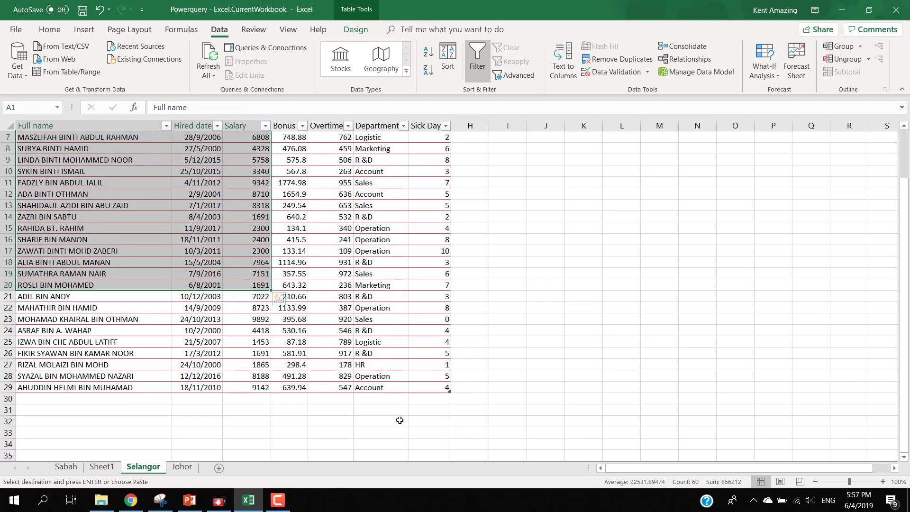
pyautogui.keyDown('shift'); pyautogui.click(427, 385); pyautogui.keyUp('shift')
pyautogui.hotkey('ctrl', 'c')
pyautogui.click(101, 467)
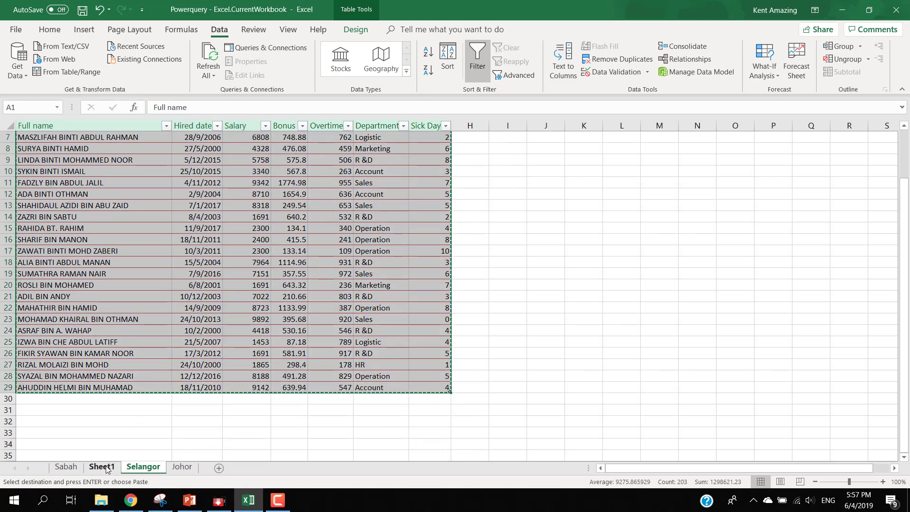
pyautogui.click(31, 365)
pyautogui.hotkey('ctrl', 'v')
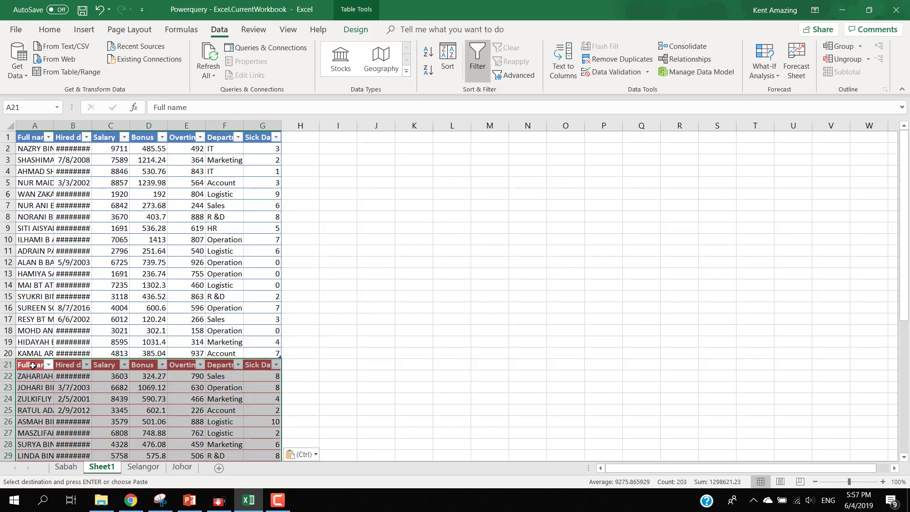
# Inspect the repeated header in row 21, and delete Sheet1 from the workbook.
pyautogui.click(8, 365)
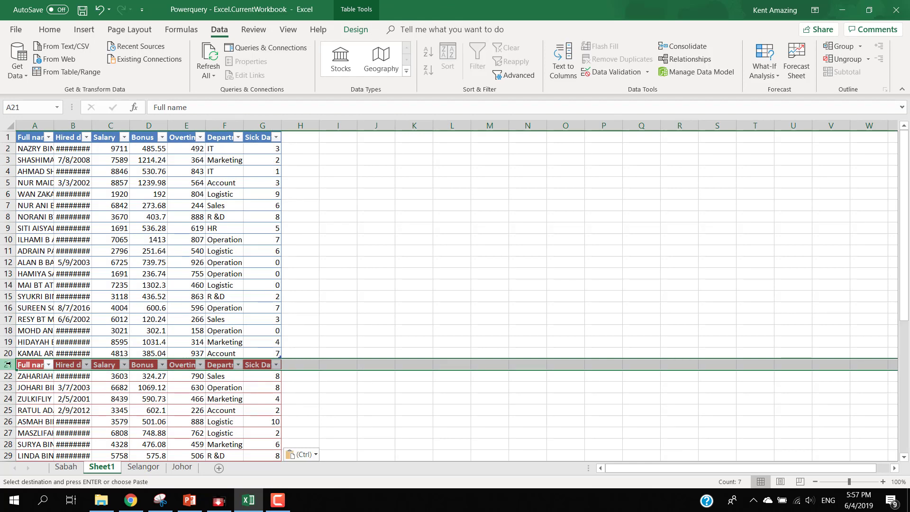
pyautogui.click(76, 332)
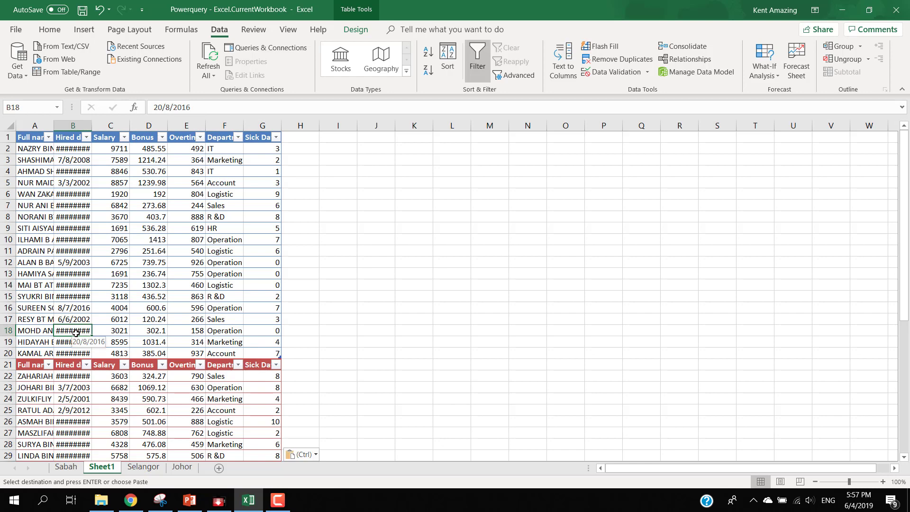
pyautogui.click(3, 364)
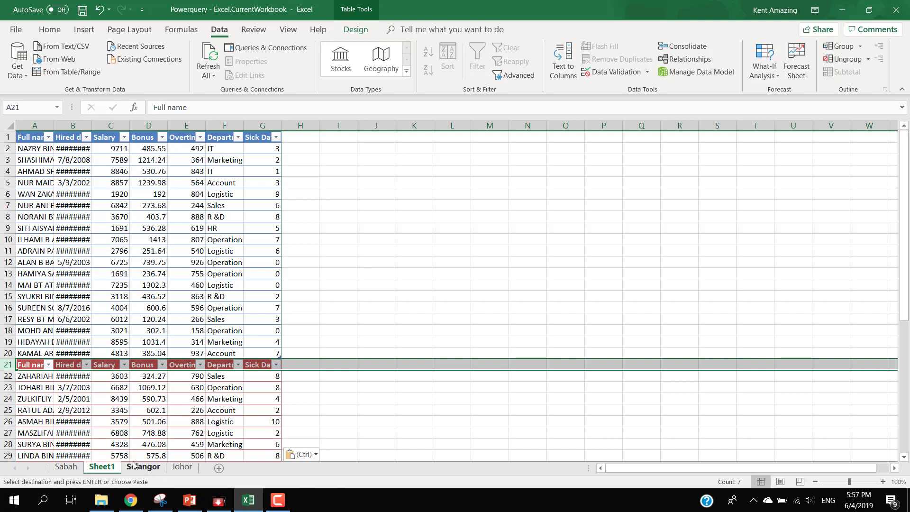
pyautogui.rightClick(97, 467)
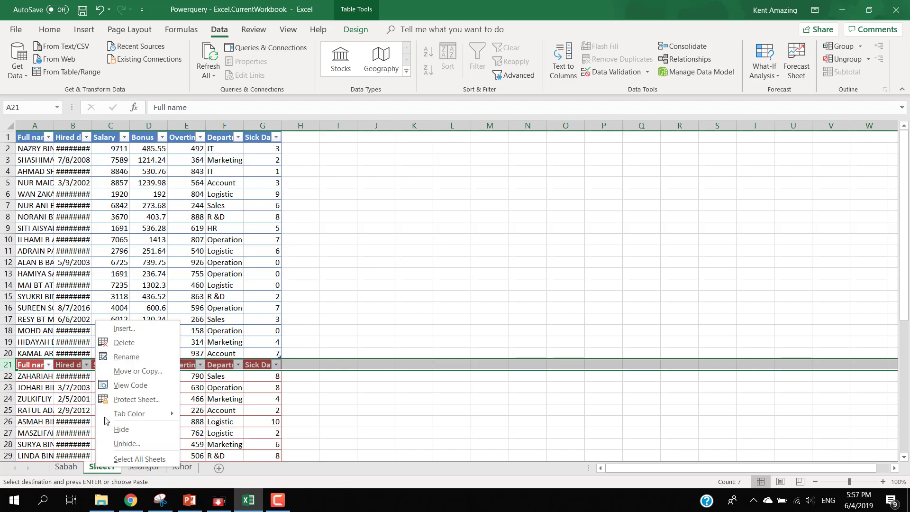
pyautogui.click(124, 342)
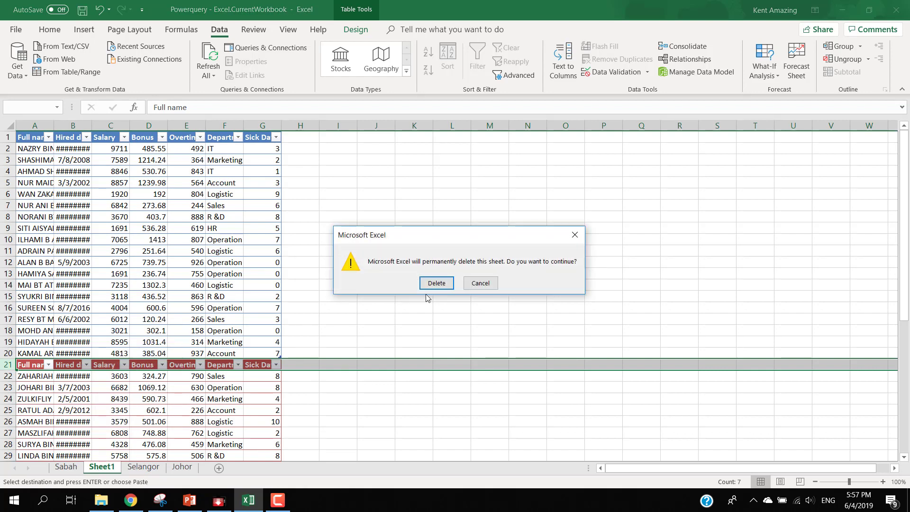
pyautogui.click(433, 283)
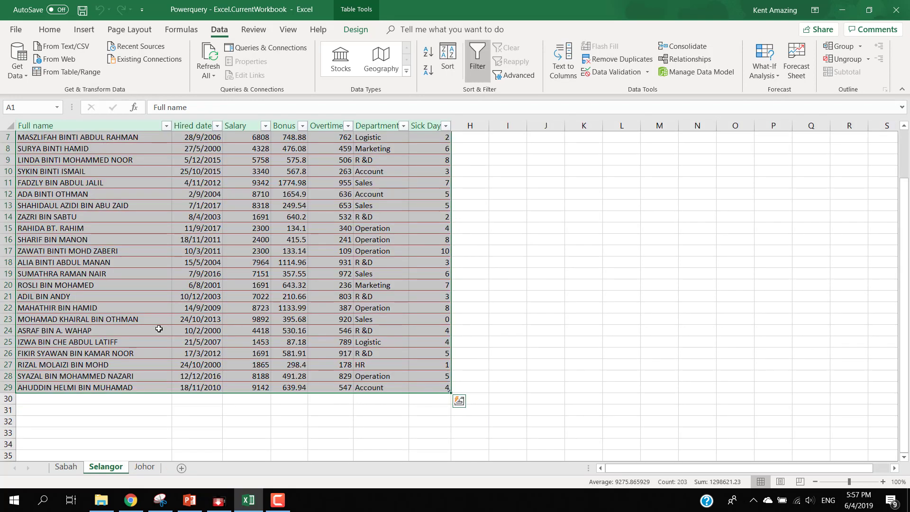
pyautogui.scroll(1, 132, 303)
pyautogui.click(80, 263)
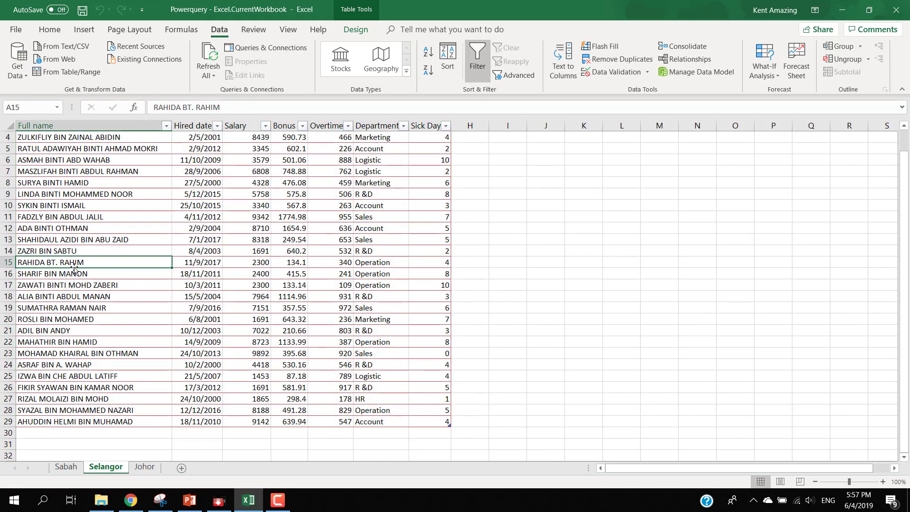
pyautogui.scroll(1, 79, 266)
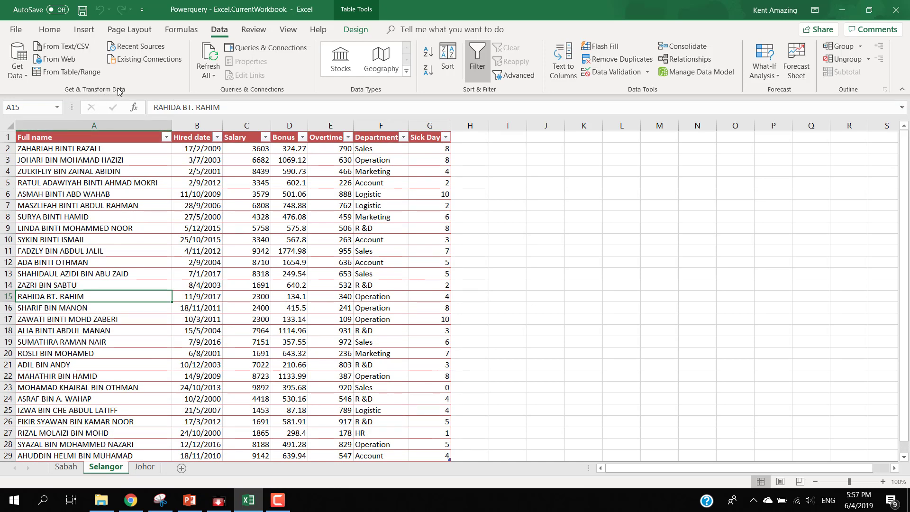
pyautogui.click(119, 255)
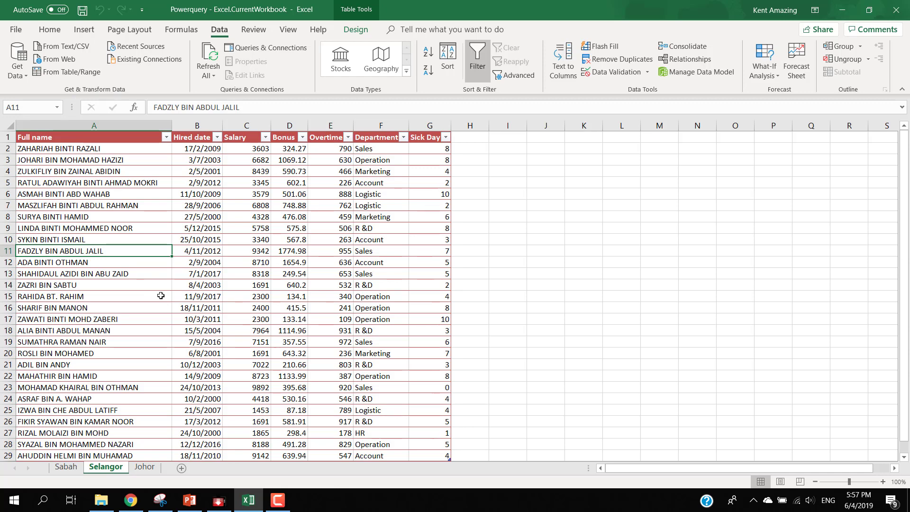
# Check the table design settings and table names of the Sabah and Selangor tables.
pyautogui.click(69, 467)
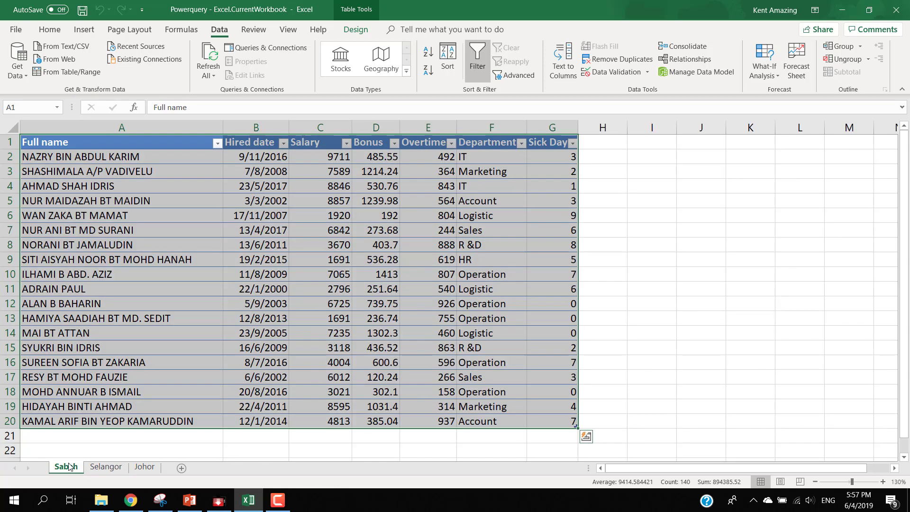
pyautogui.click(136, 274)
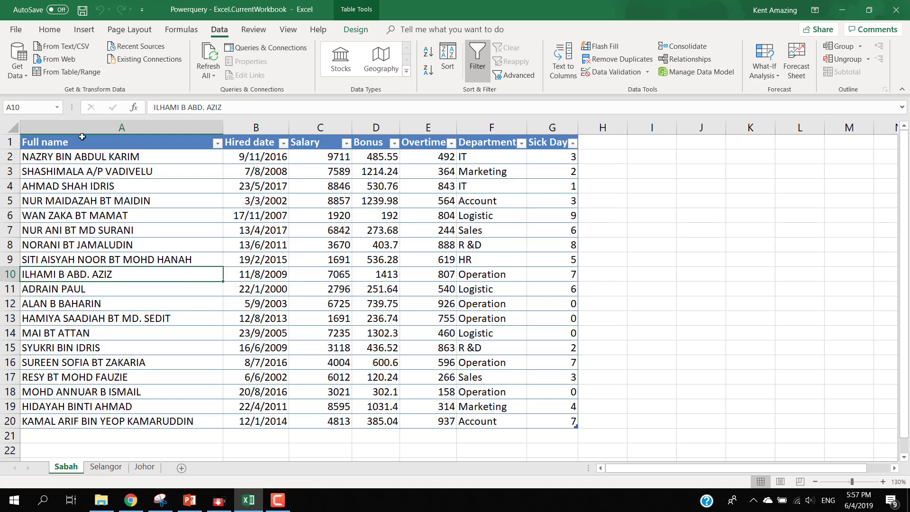
pyautogui.click(56, 36)
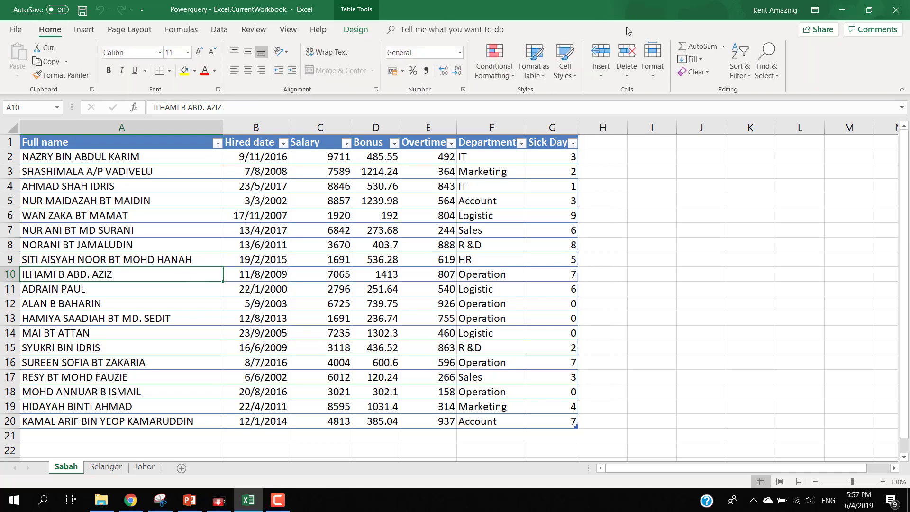
pyautogui.click(236, 233)
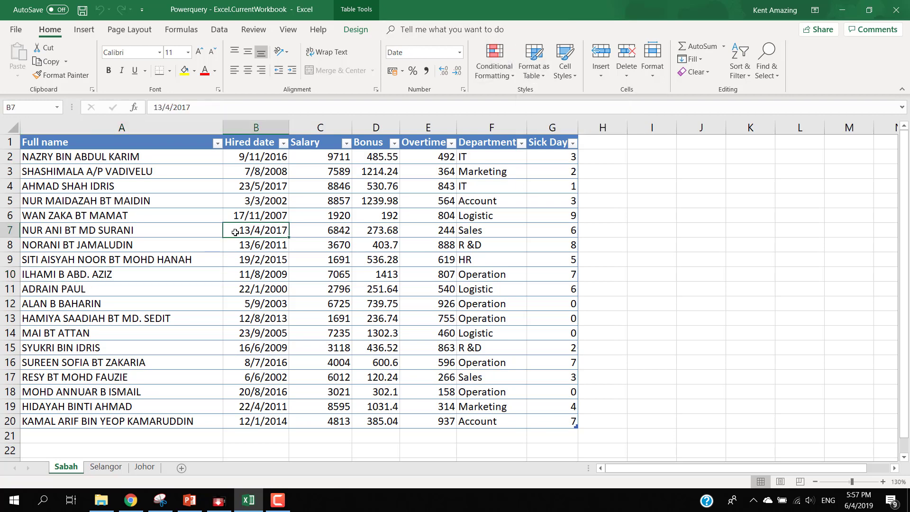
pyautogui.click(355, 30)
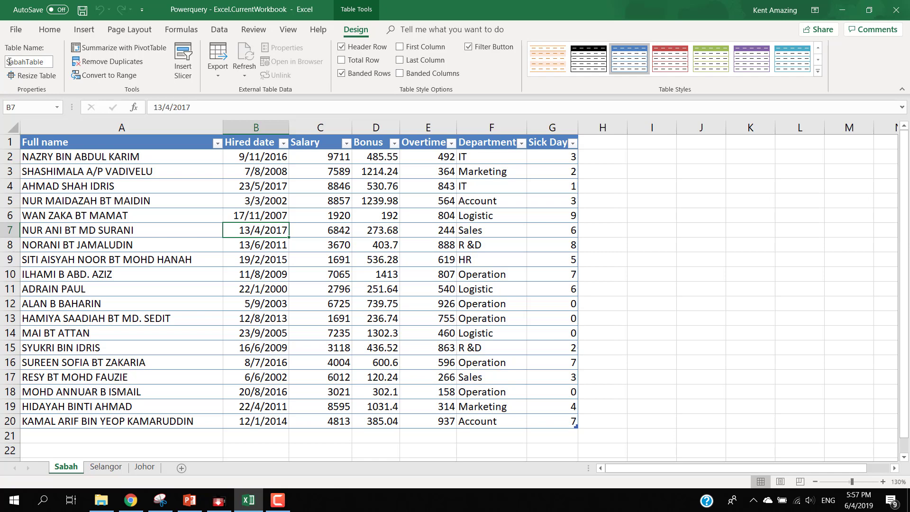
pyautogui.click(128, 217)
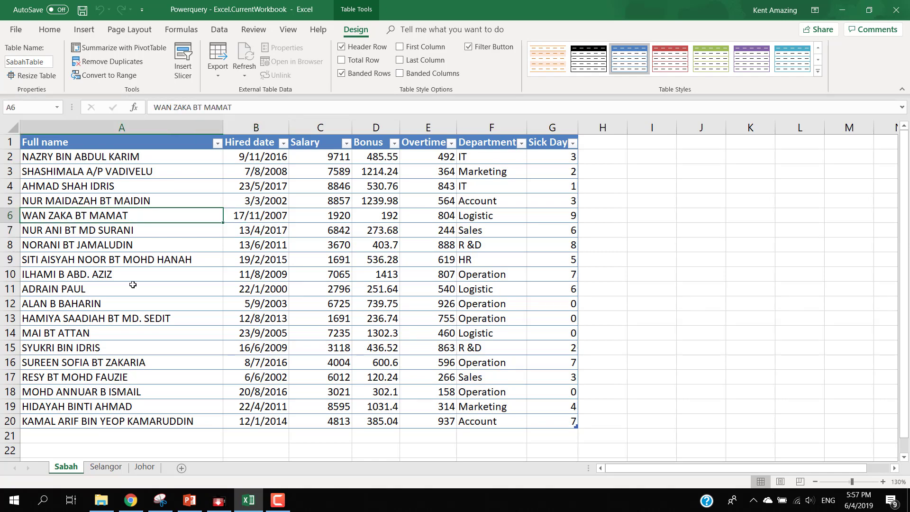
pyautogui.click(105, 467)
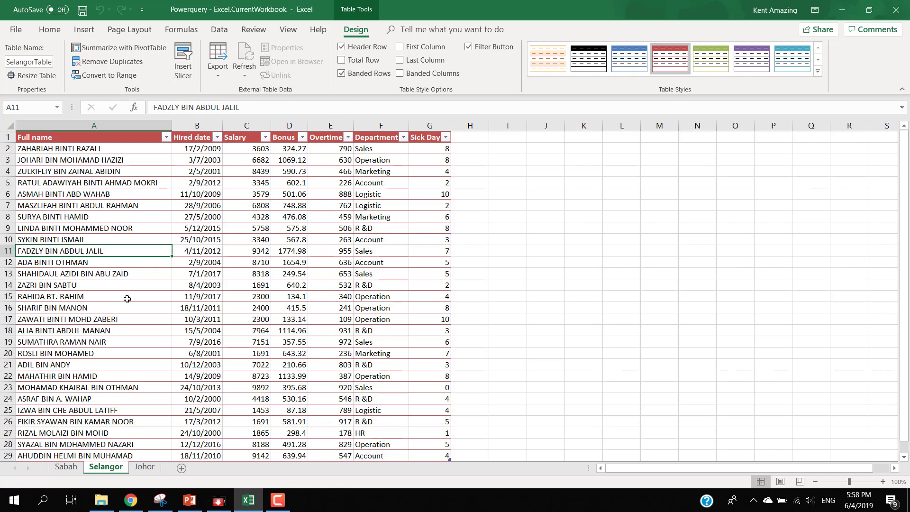
# Switch to Chrome to read the Excel.CurrentWorkbook documentation page, and return to the Selangor sheet in Excel.
pyautogui.click(277, 500)
pyautogui.click(863, 456)
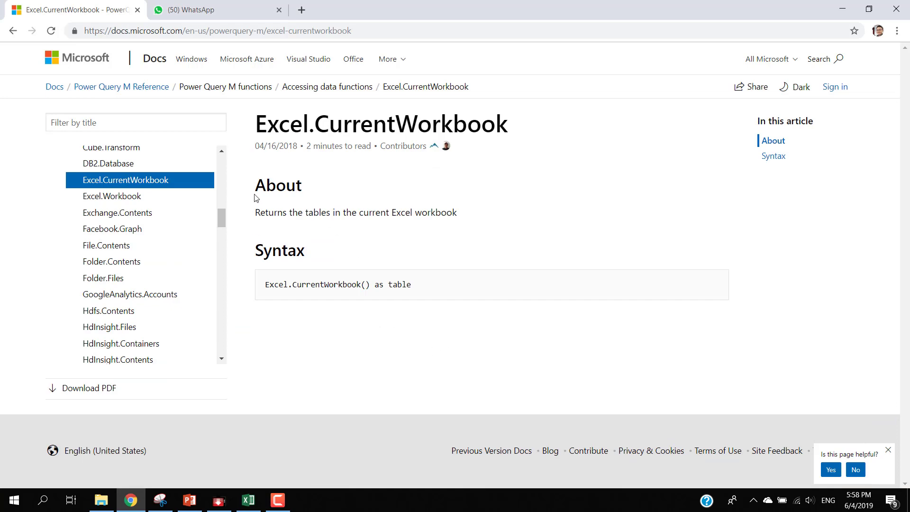
pyautogui.click(248, 500)
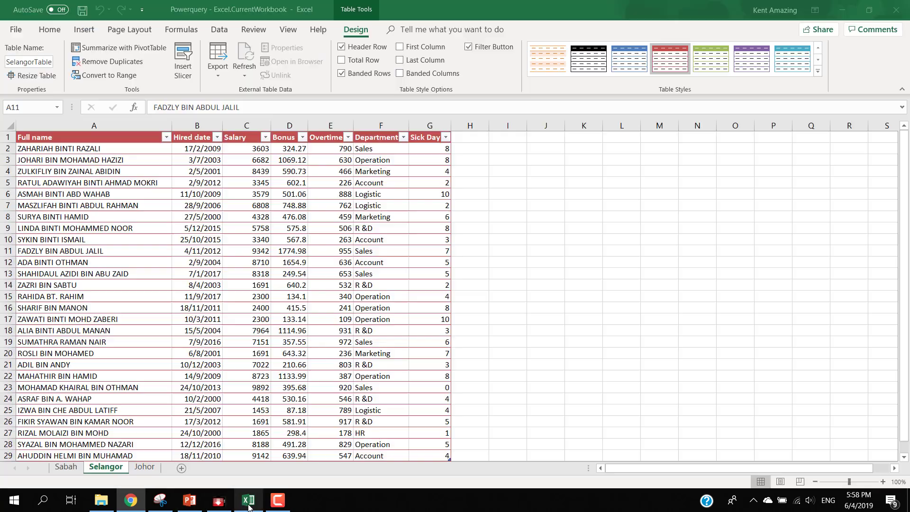
pyautogui.click(195, 309)
pyautogui.click(70, 167)
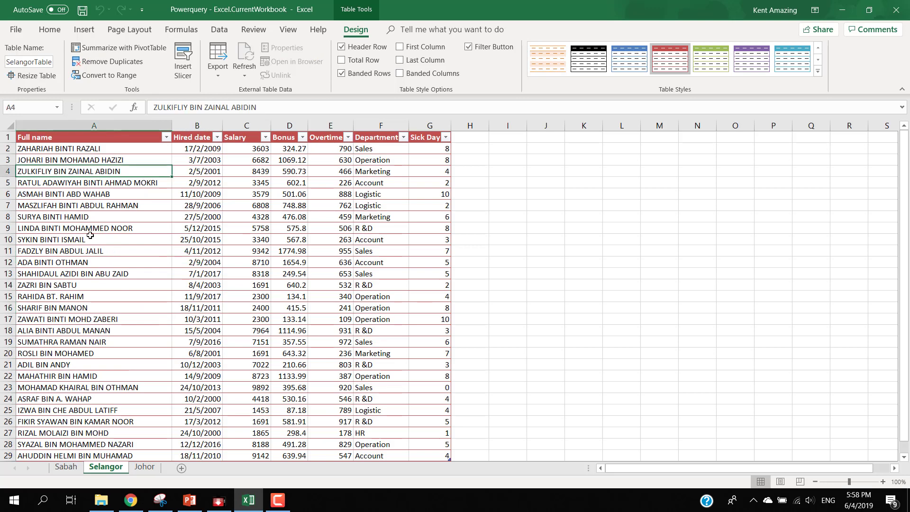
# Compare the table names assigned on the Sabah, Selangor and Johor sheets.
pyautogui.click(69, 469)
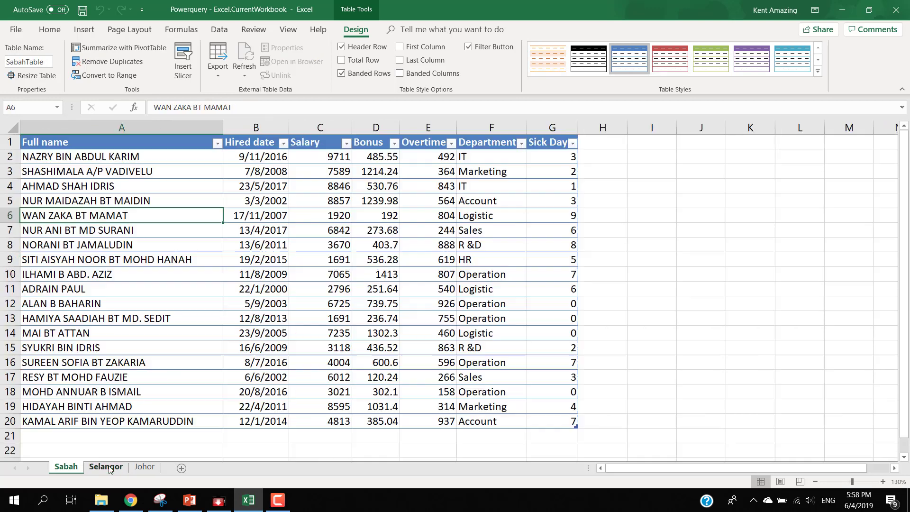
pyautogui.click(116, 468)
pyautogui.click(144, 468)
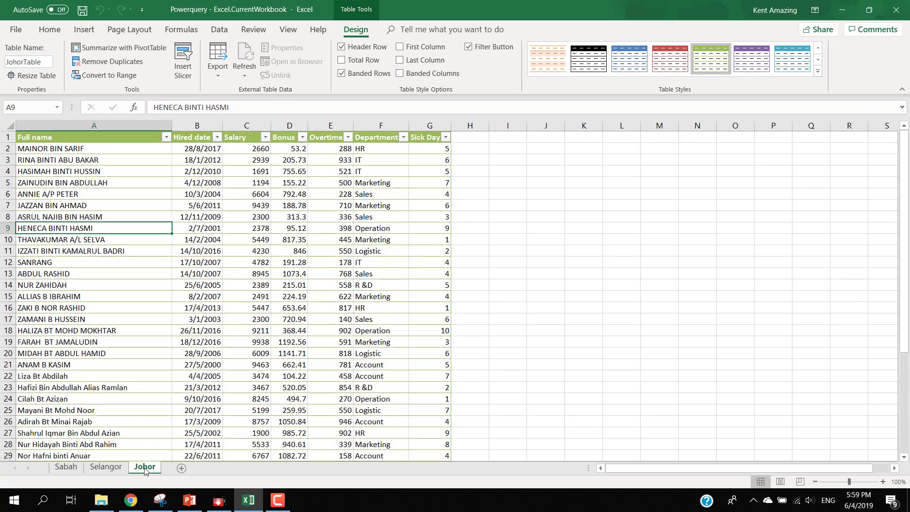
pyautogui.click(121, 240)
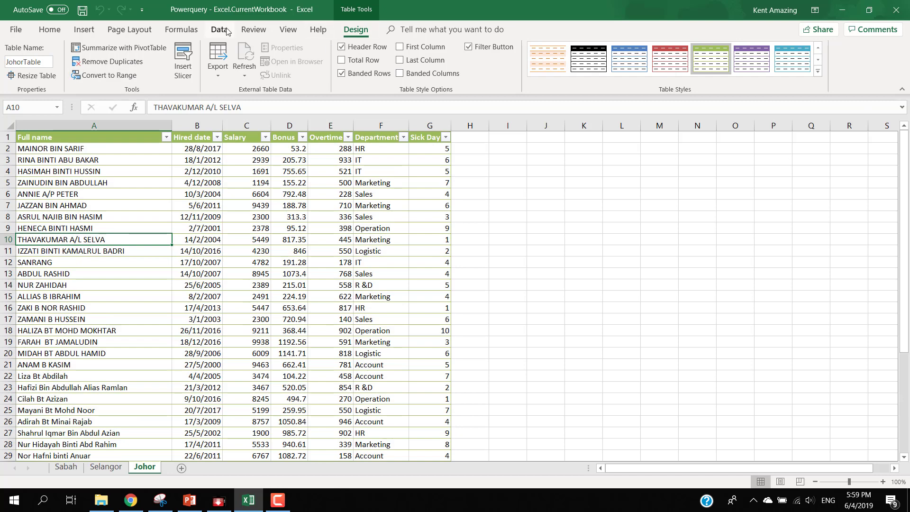
pyautogui.click(160, 271)
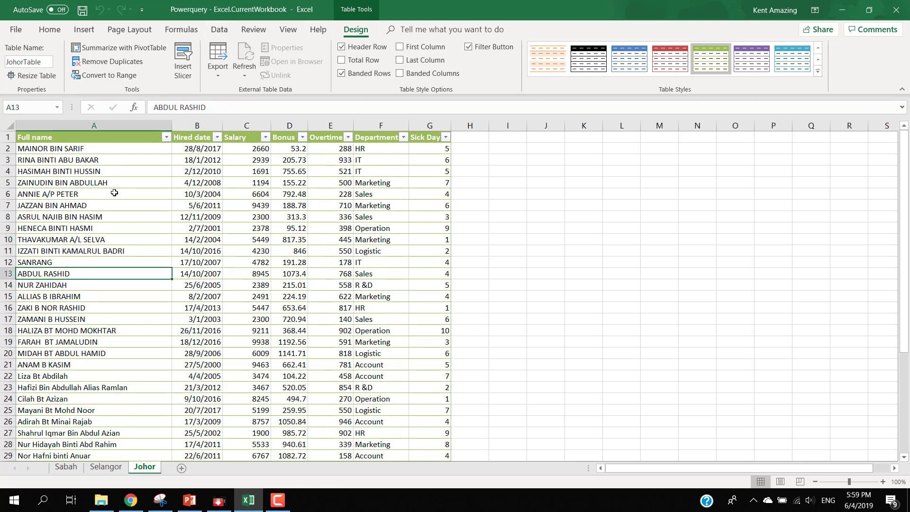
pyautogui.click(148, 225)
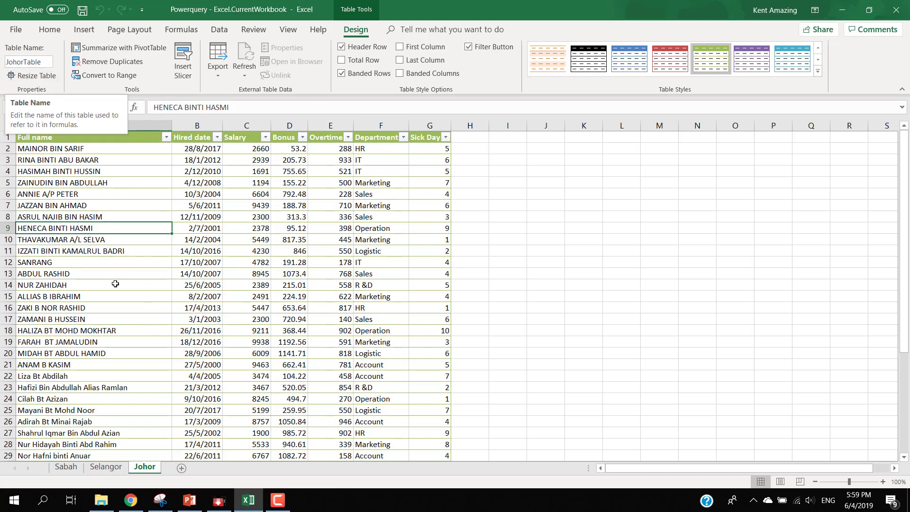
# Create a blank Power Query query with the formula =Excel.CurrentWorkbook() as its source.
pyautogui.click(230, 31)
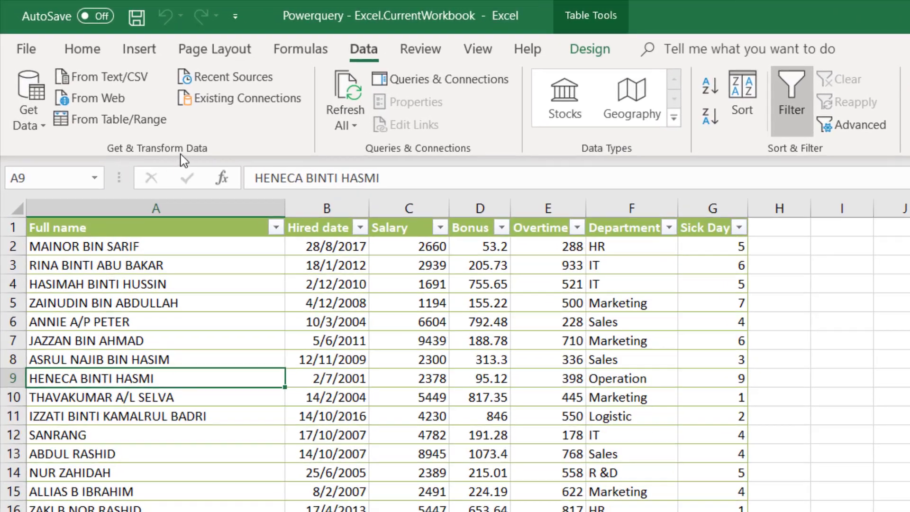
pyautogui.click(29, 95)
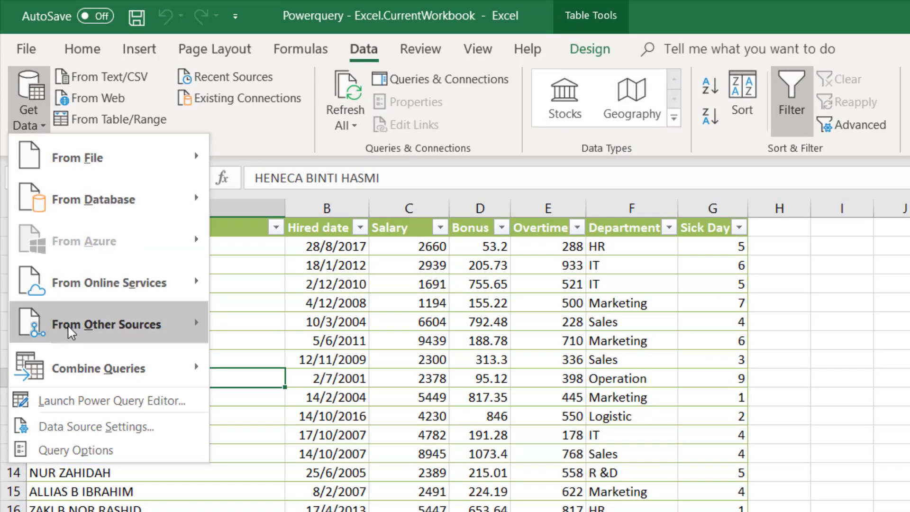
pyautogui.moveTo(74, 329)
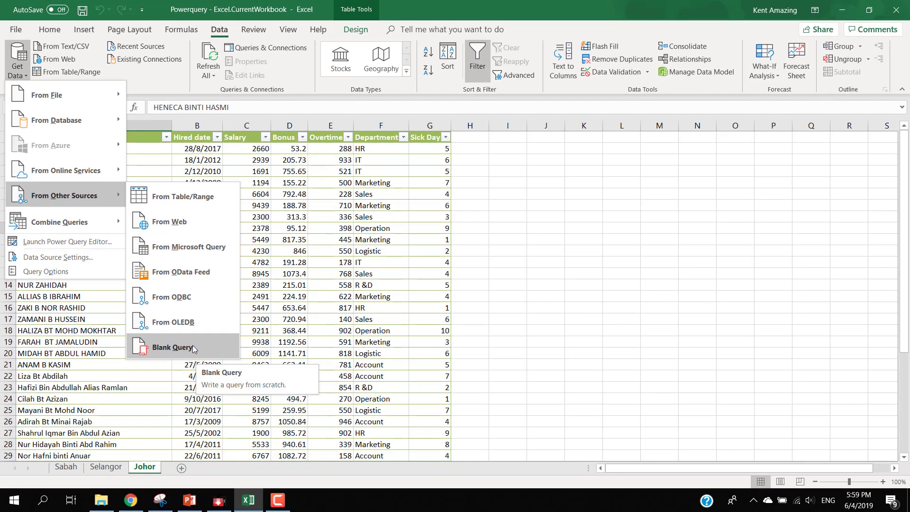
pyautogui.click(196, 349)
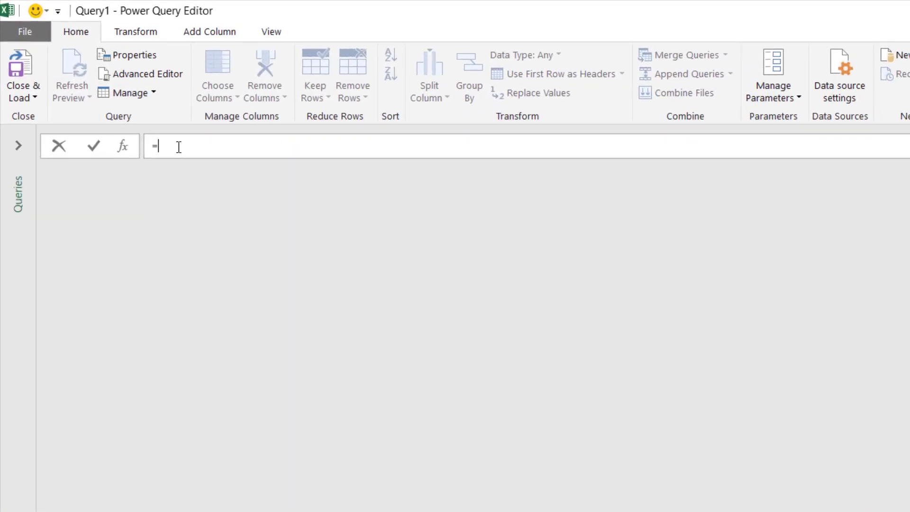
pyautogui.write('Excel.CurrentWorkbook()')
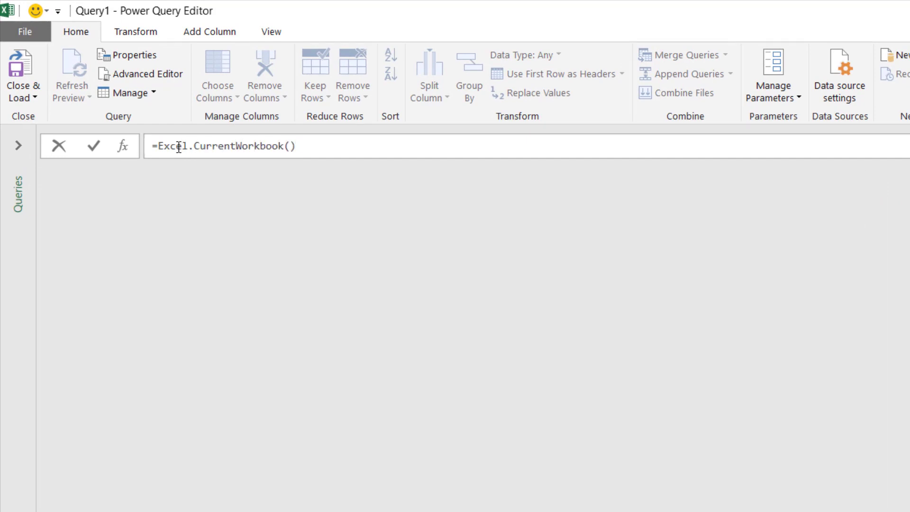
pyautogui.press('Return')
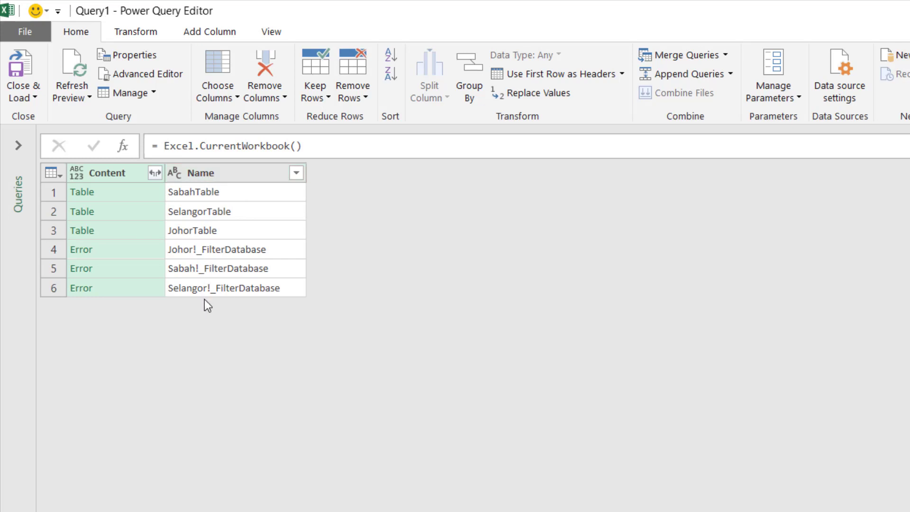
# Filter the Name column with a text filter to keep only rows whose name does not contain "!".
pyautogui.click(262, 174)
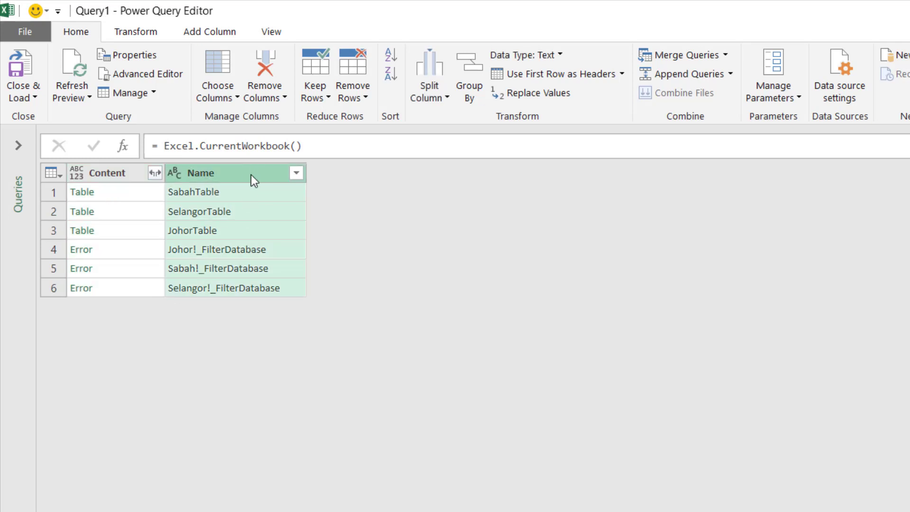
pyautogui.click(296, 173)
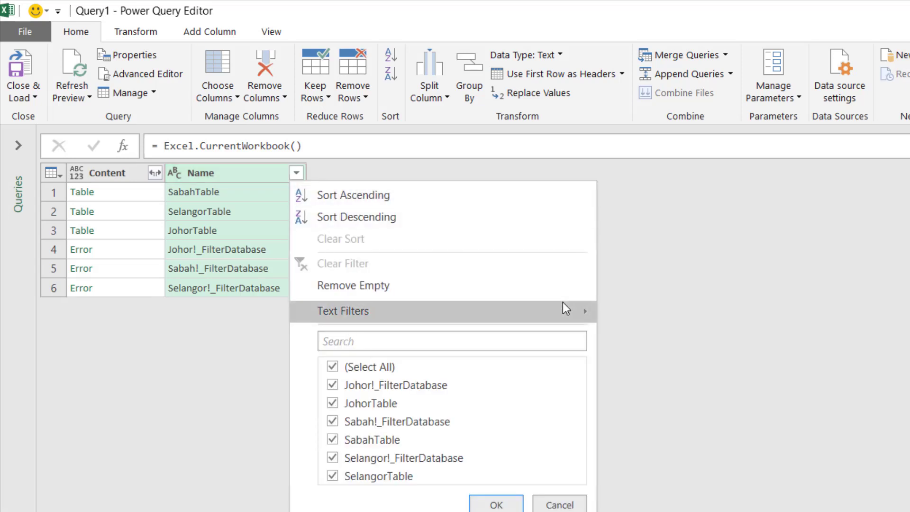
pyautogui.moveTo(563, 306)
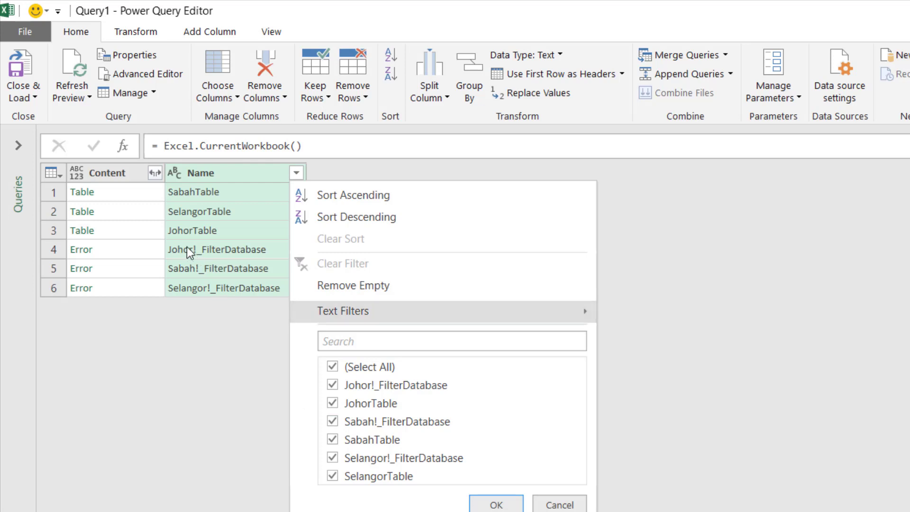
pyautogui.moveTo(471, 316)
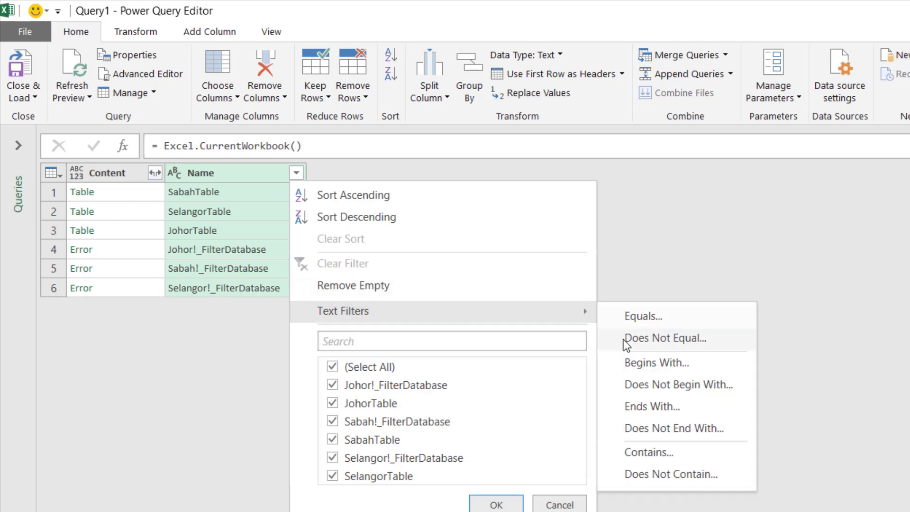
pyautogui.click(655, 470)
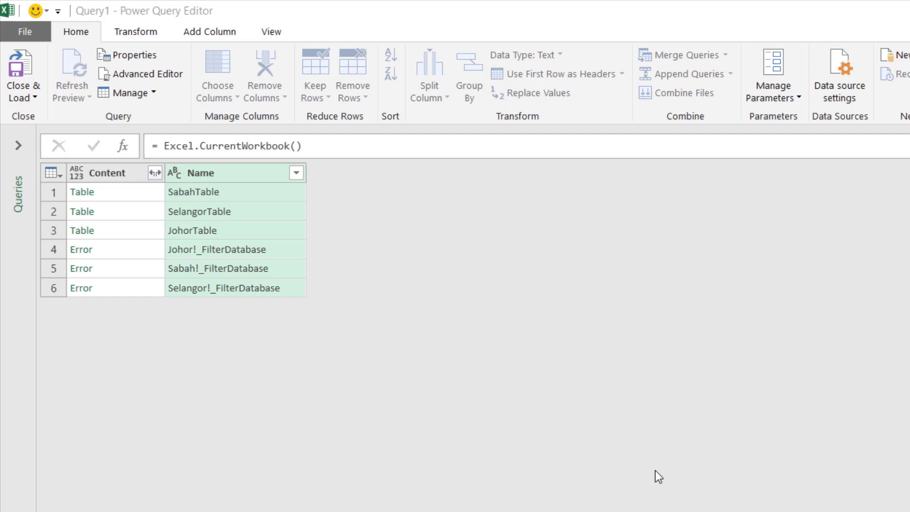
pyautogui.click(596, 363)
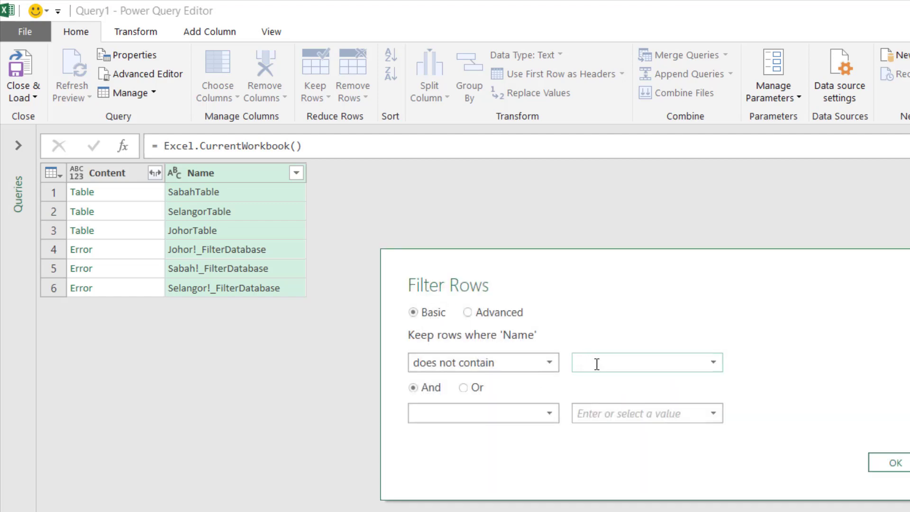
pyautogui.write('!')
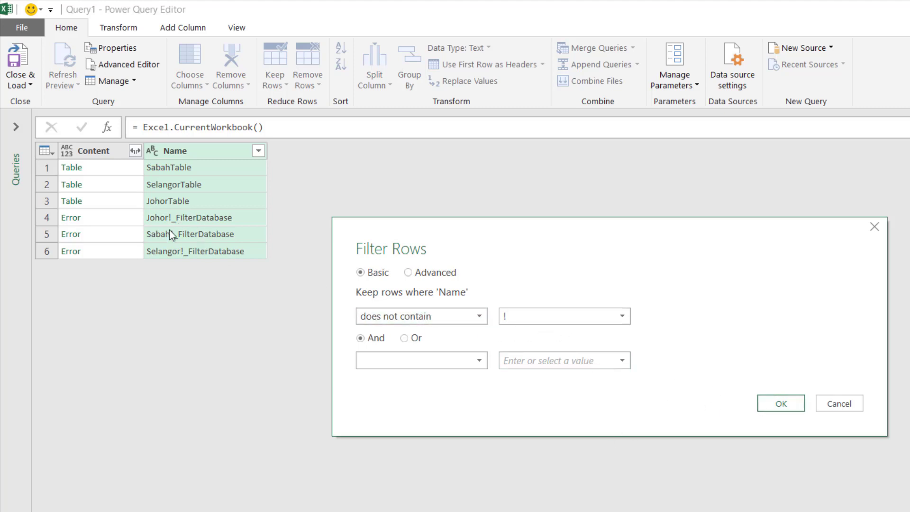
pyautogui.click(782, 403)
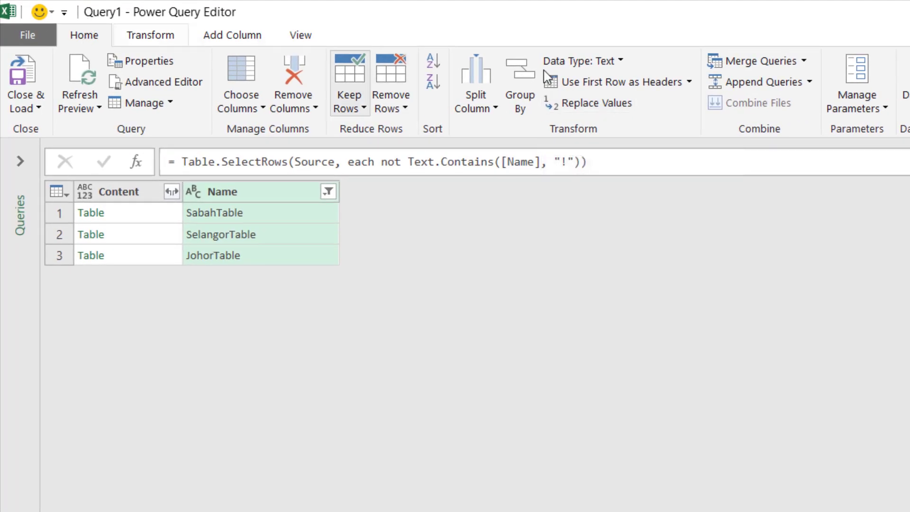
# Replace the text "Table" with nothing in the Name column.
pyautogui.click(607, 107)
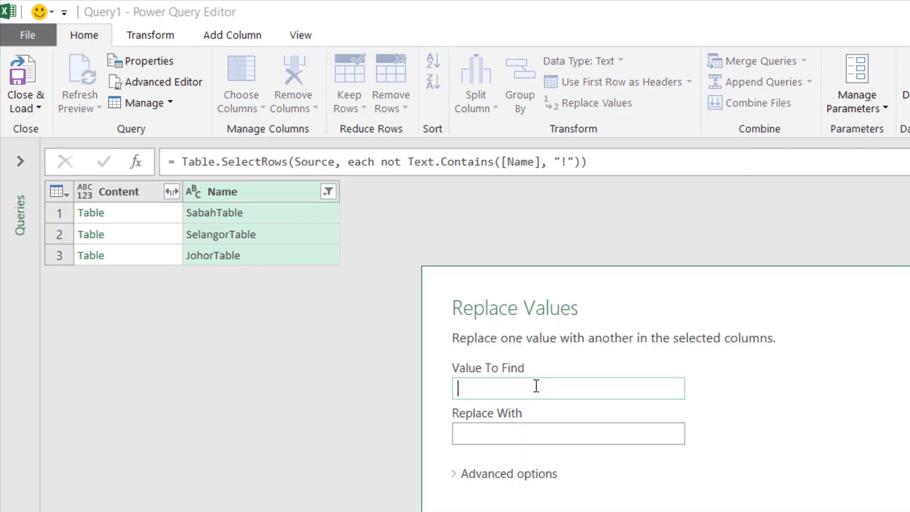
pyautogui.write('Table')
pyautogui.press('Return')
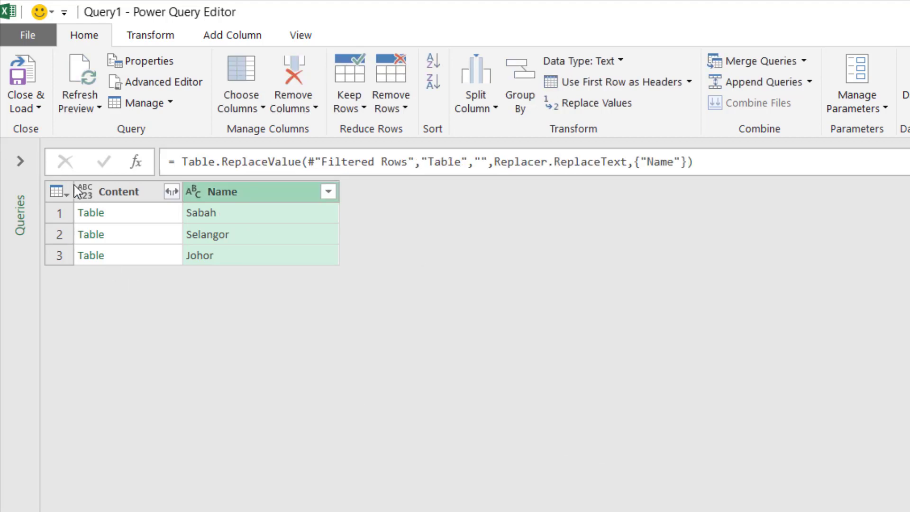
# Try expanding all columns of the Content tables with the original column name as prefix, and delete that expansion from the applied steps.
pyautogui.click(173, 192)
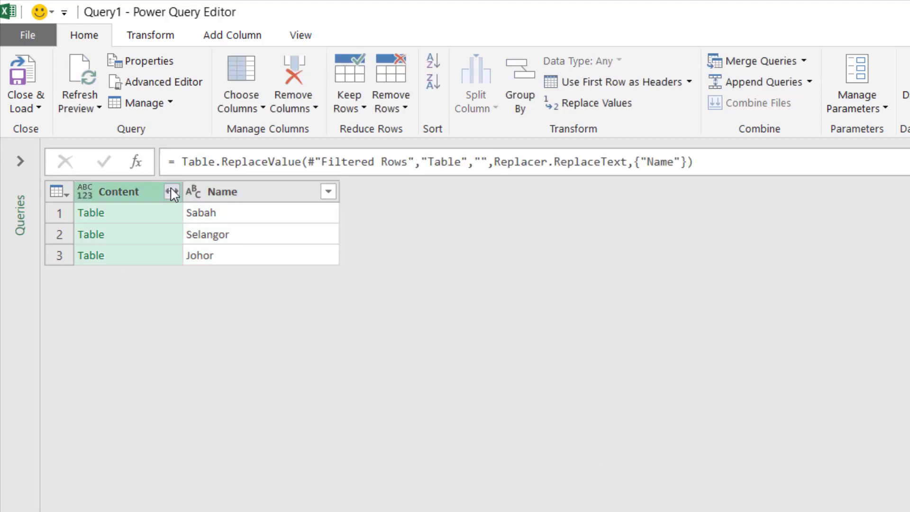
pyautogui.click(172, 191)
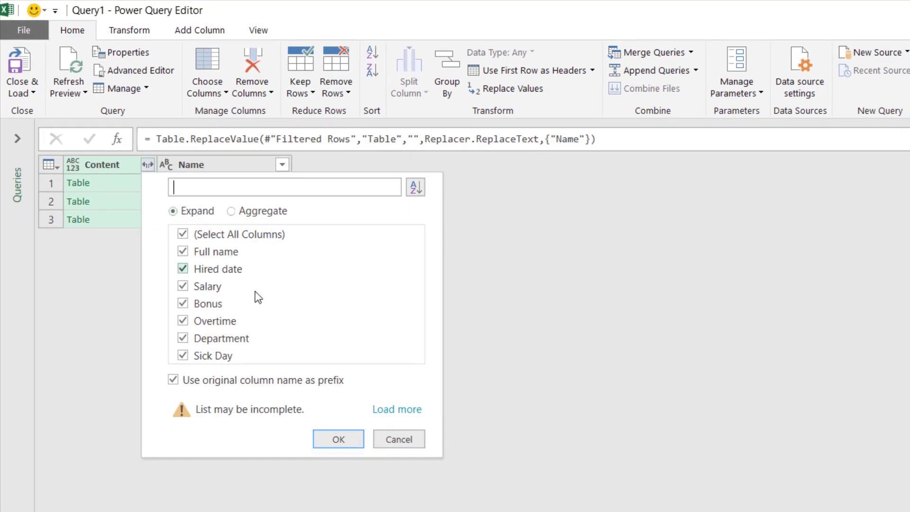
pyautogui.click(329, 438)
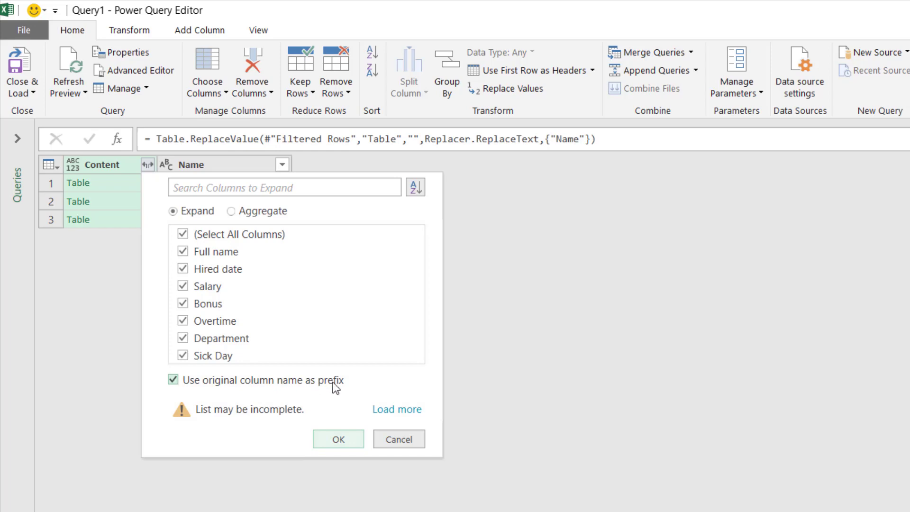
pyautogui.click(337, 439)
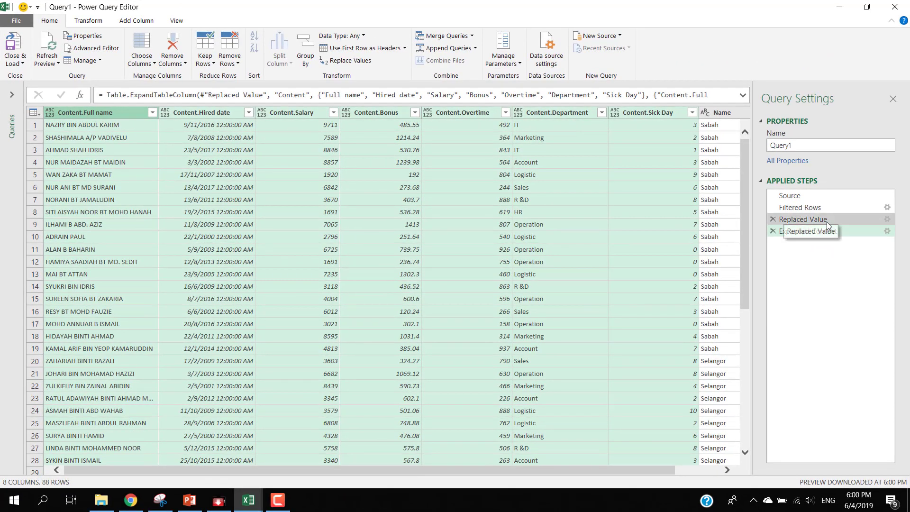
pyautogui.click(773, 232)
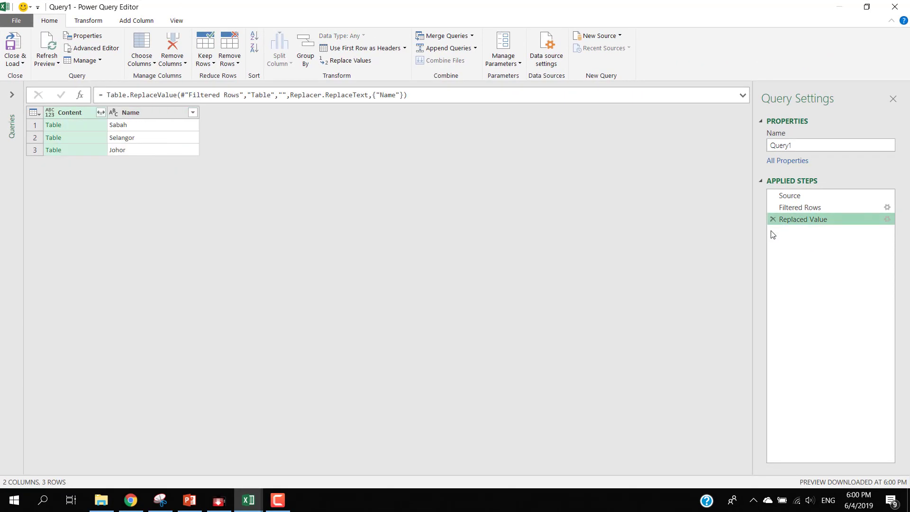
# Expand all columns of the Content tables without using the original column name as prefix.
pyautogui.click(101, 112)
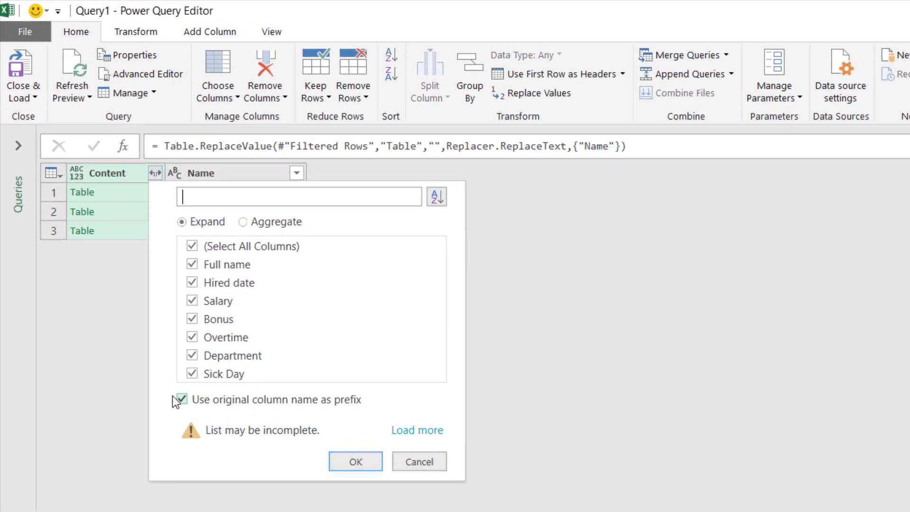
pyautogui.click(189, 399)
pyautogui.click(355, 461)
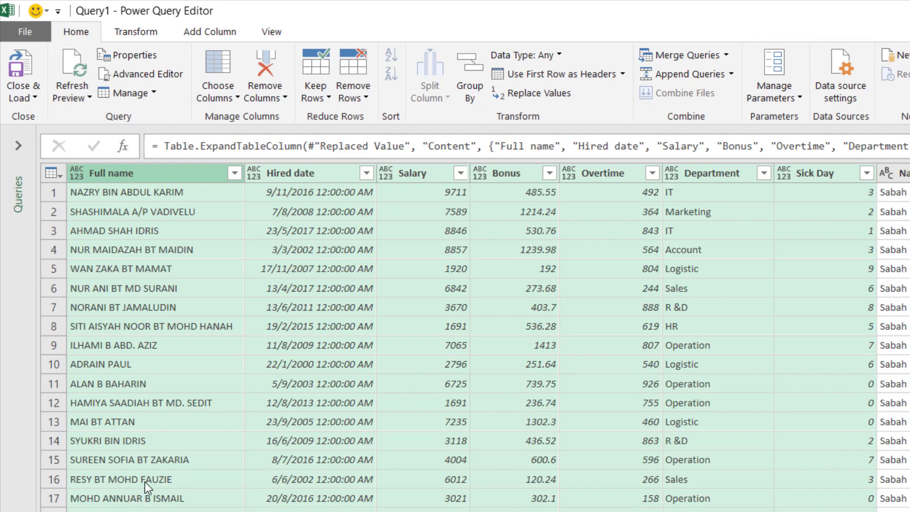
# Close the query editor and load the combined query as a table on a new worksheet.
pyautogui.scroll(-7, 237, 500)
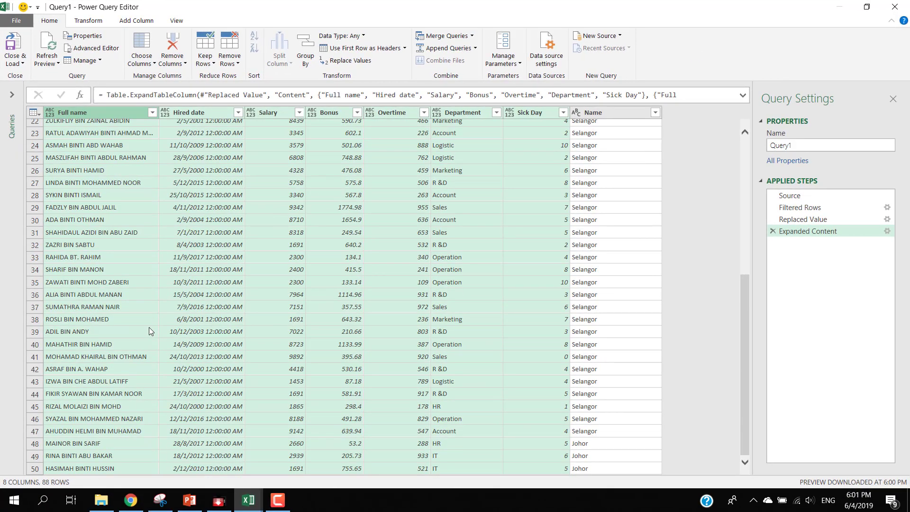
pyautogui.scroll(-12, 149, 328)
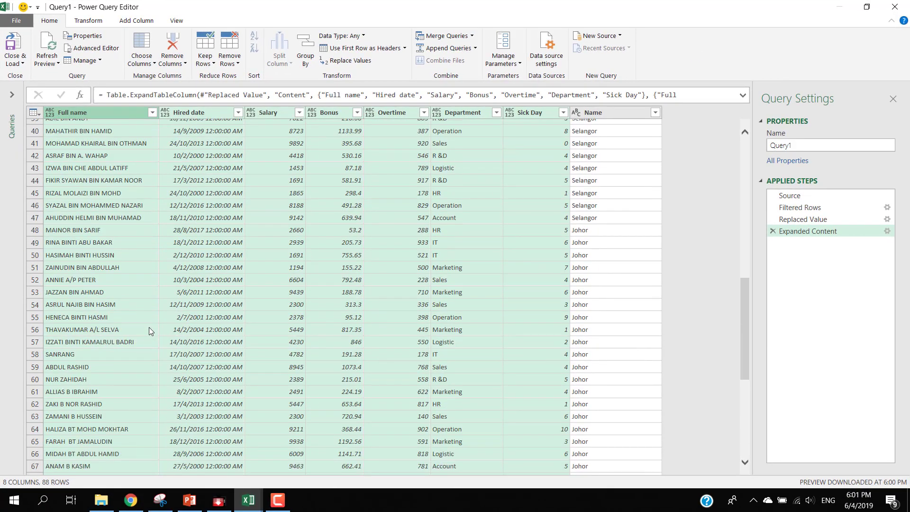
pyautogui.scroll(20, 149, 331)
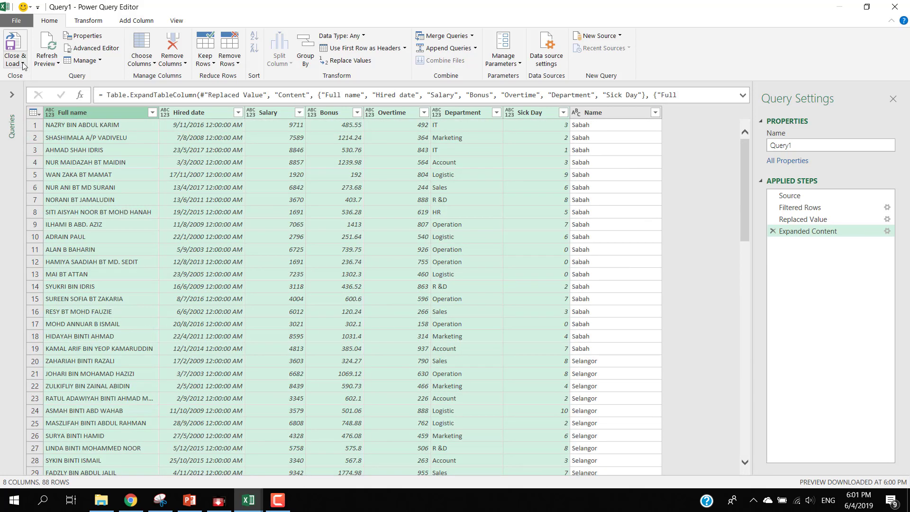
pyautogui.click(22, 65)
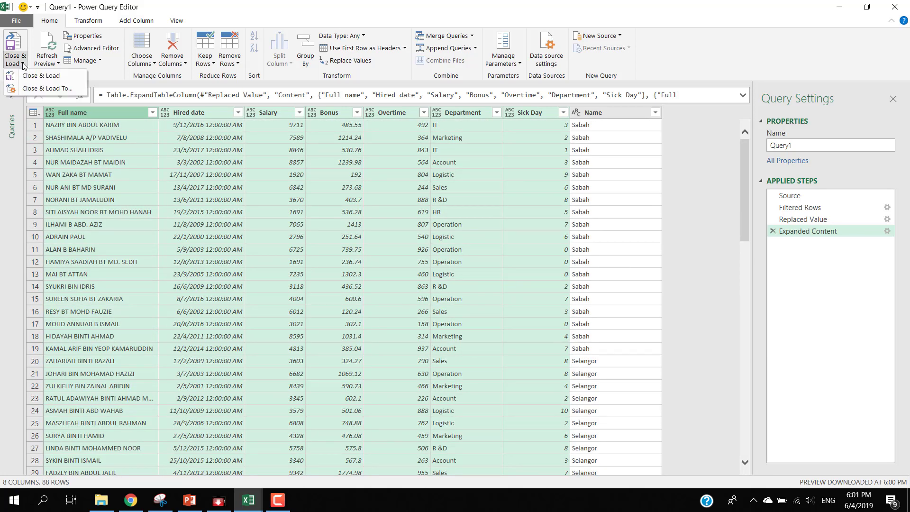
pyautogui.click(50, 89)
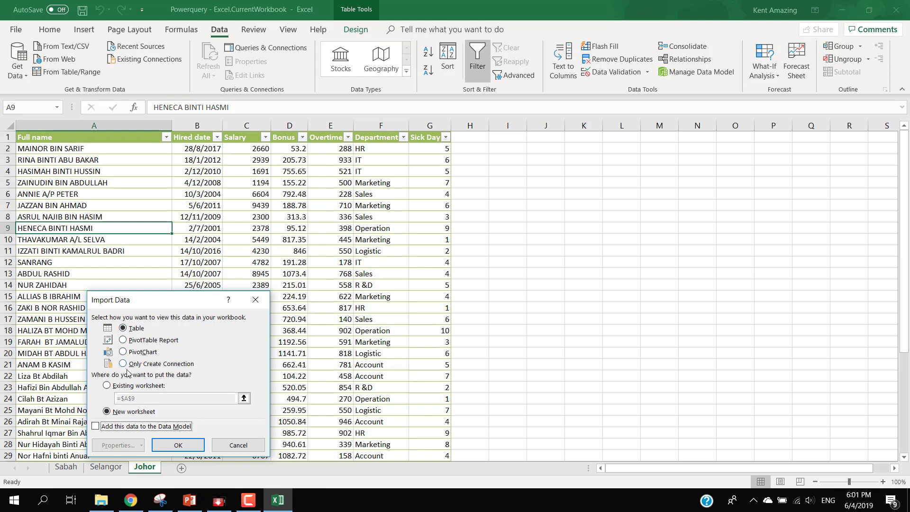
pyautogui.click(166, 446)
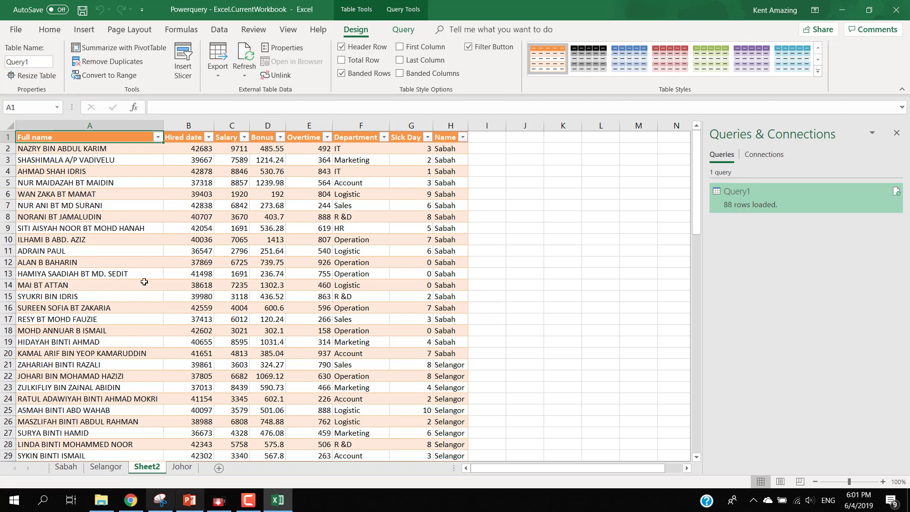
pyautogui.click(225, 237)
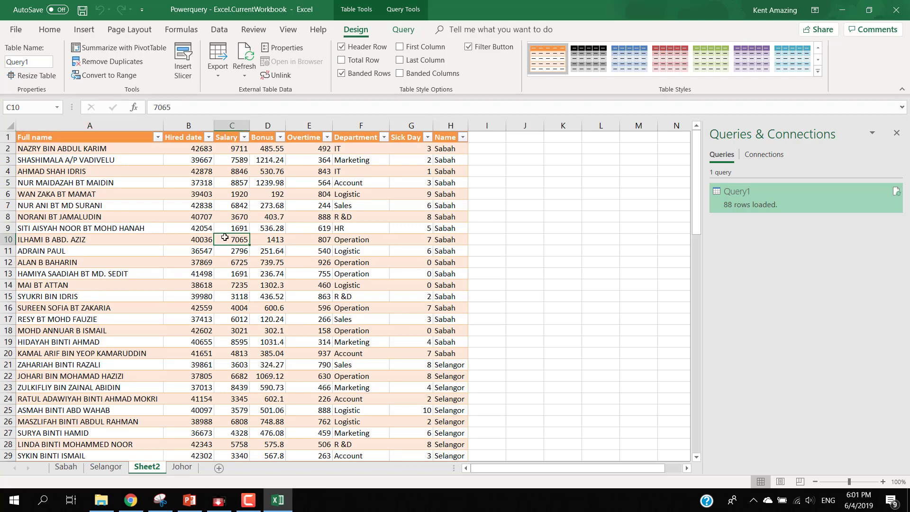